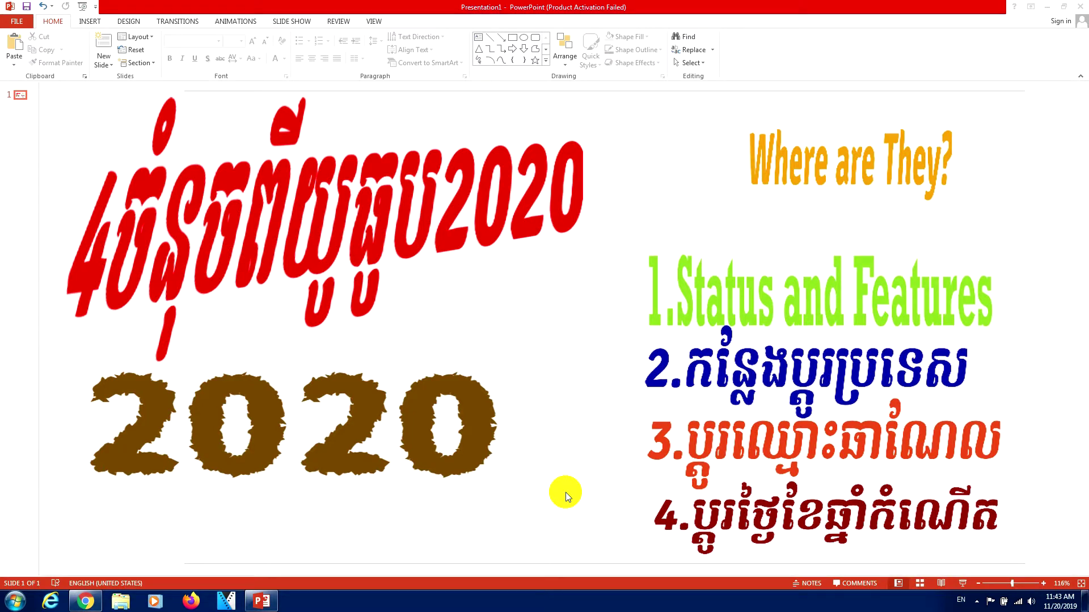
- Bring Chrome forward and go to YouTube Studio from the account avatar menu
click(261, 601)
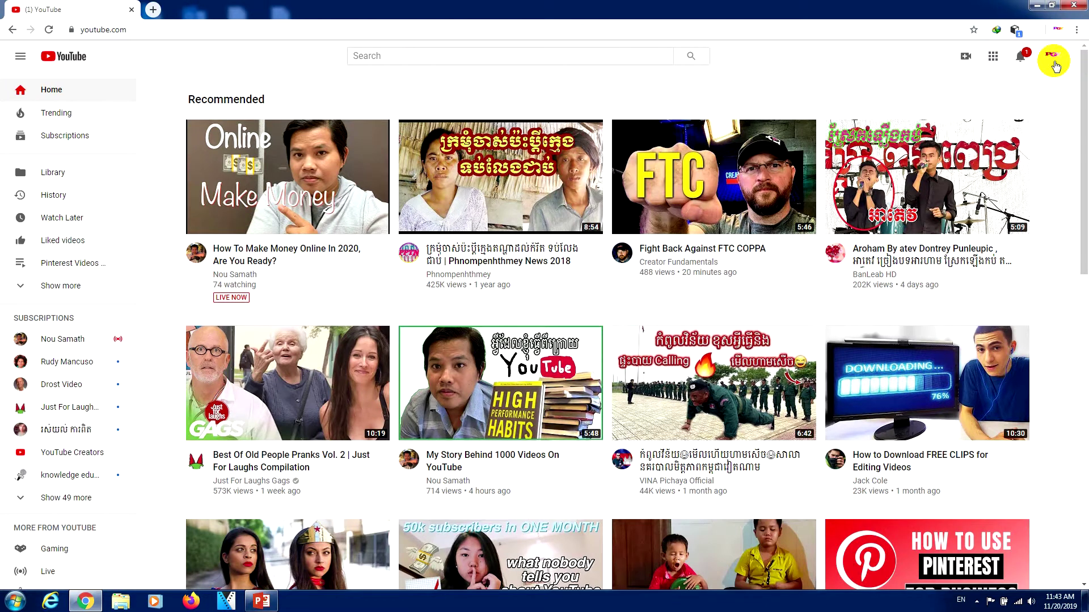
click(1051, 60)
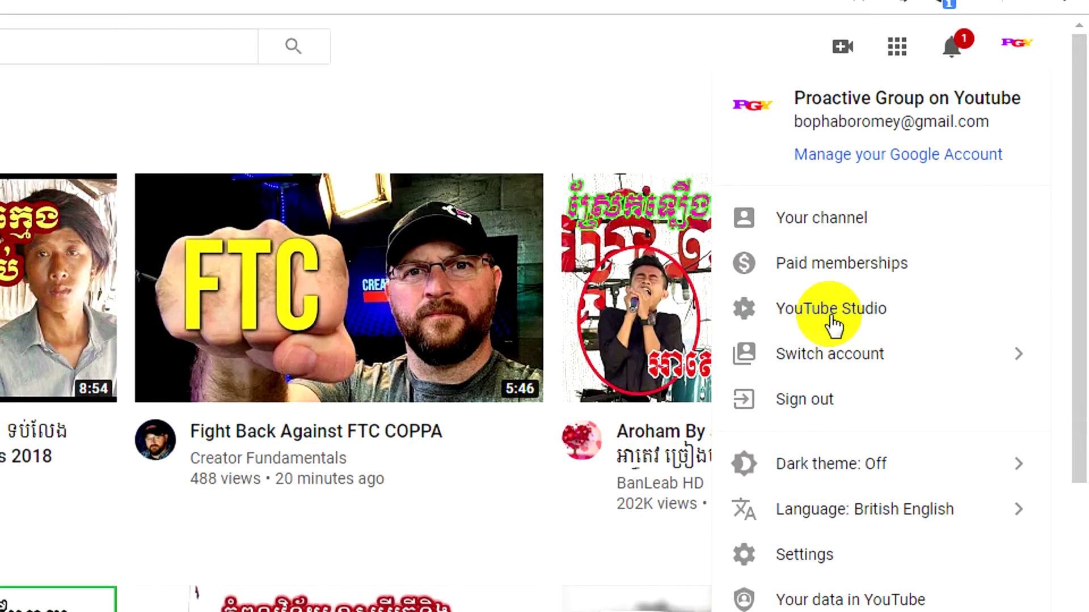
click(832, 317)
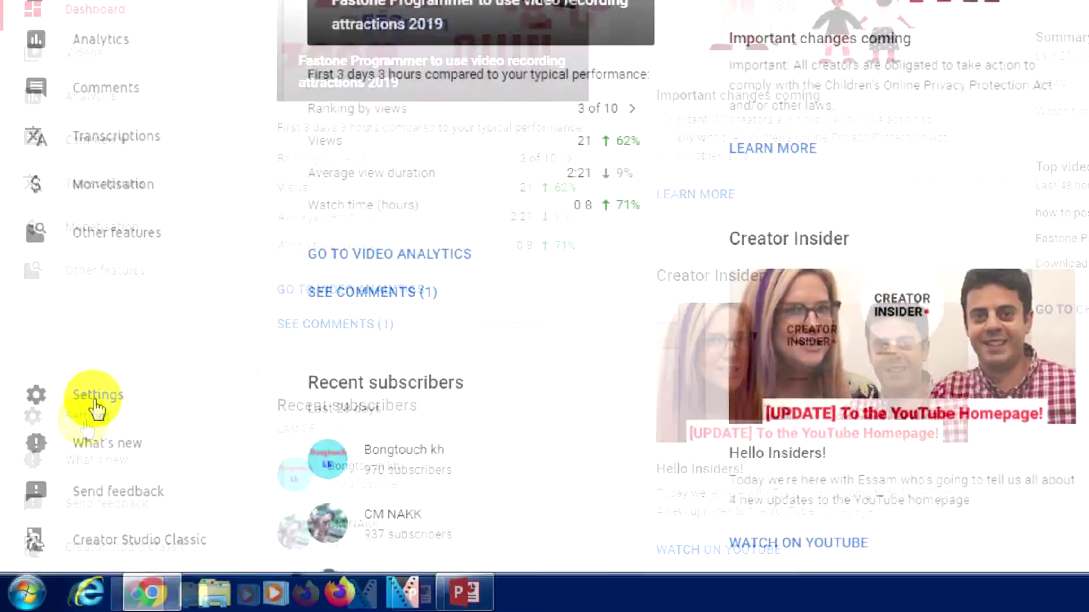
- Open Settings > Channel > Advanced settings and scroll down to Other channel settings
click(128, 375)
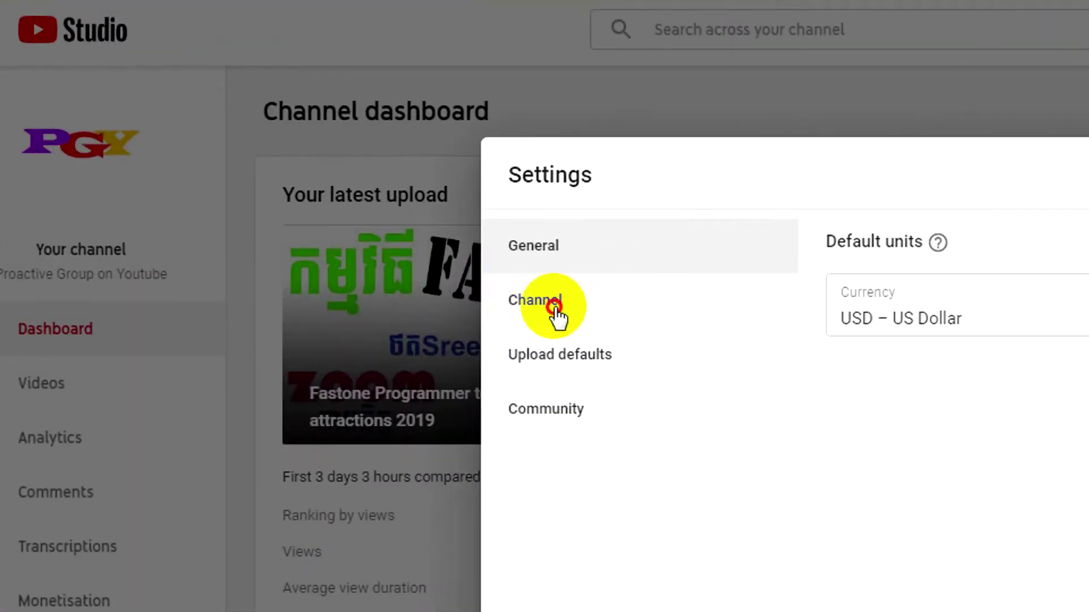
click(306, 228)
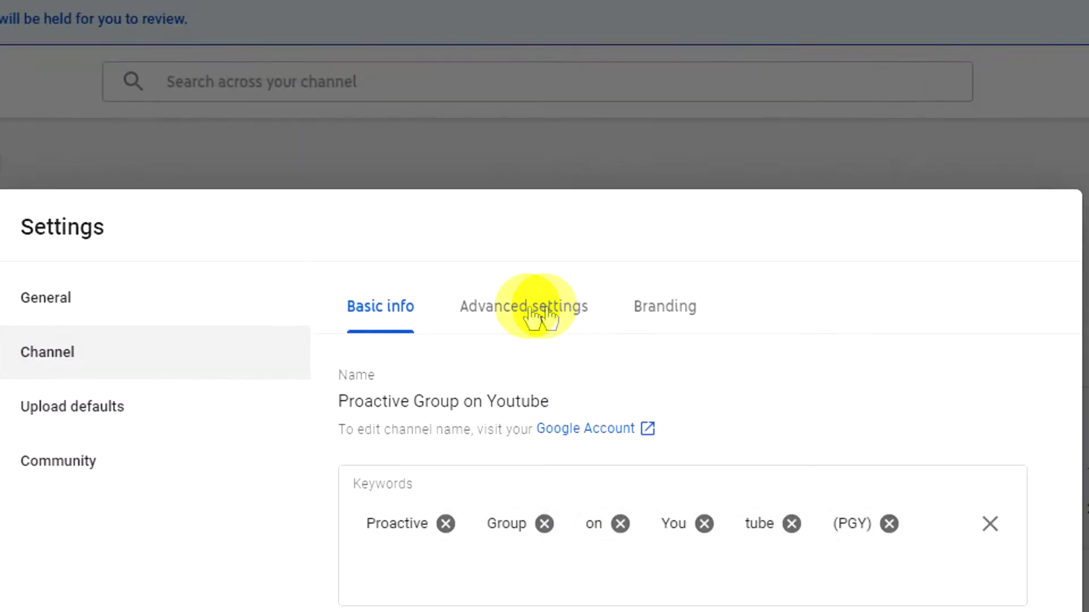
click(548, 203)
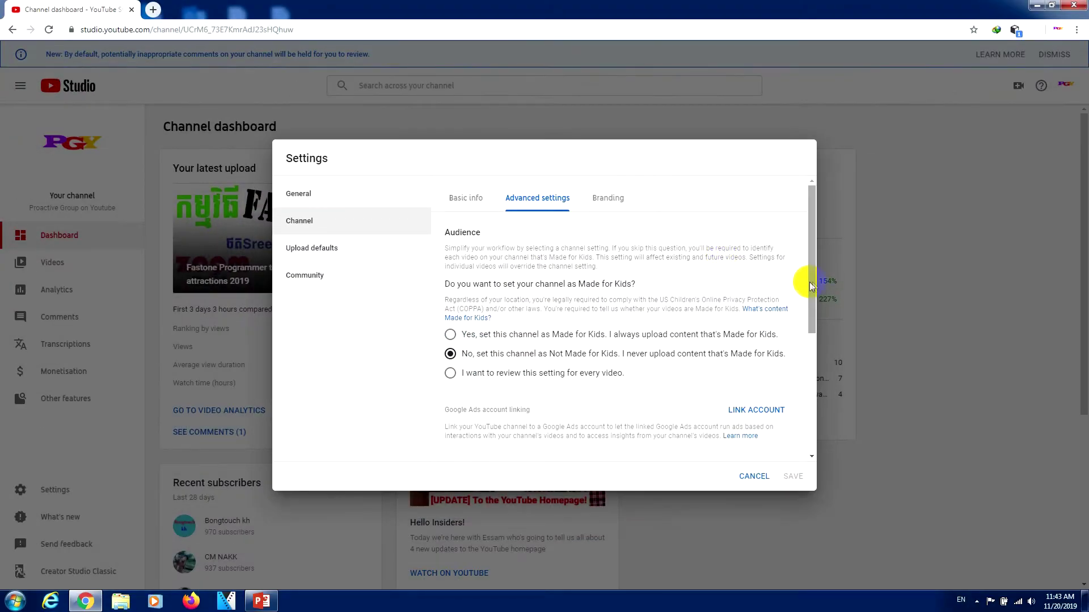
drag(813, 285, 811, 408)
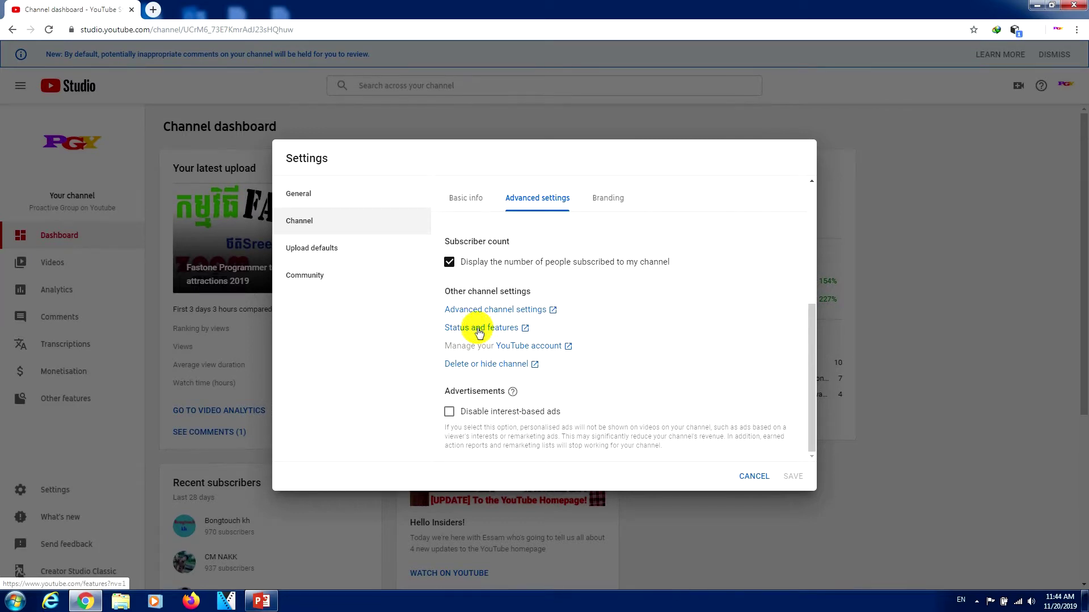
click(480, 331)
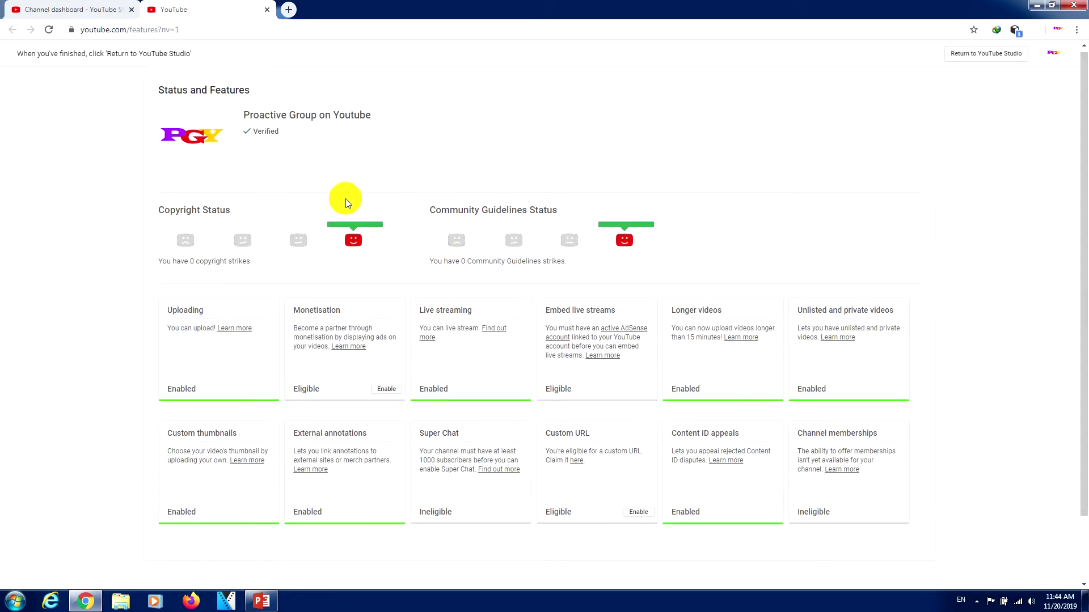
click(267, 9)
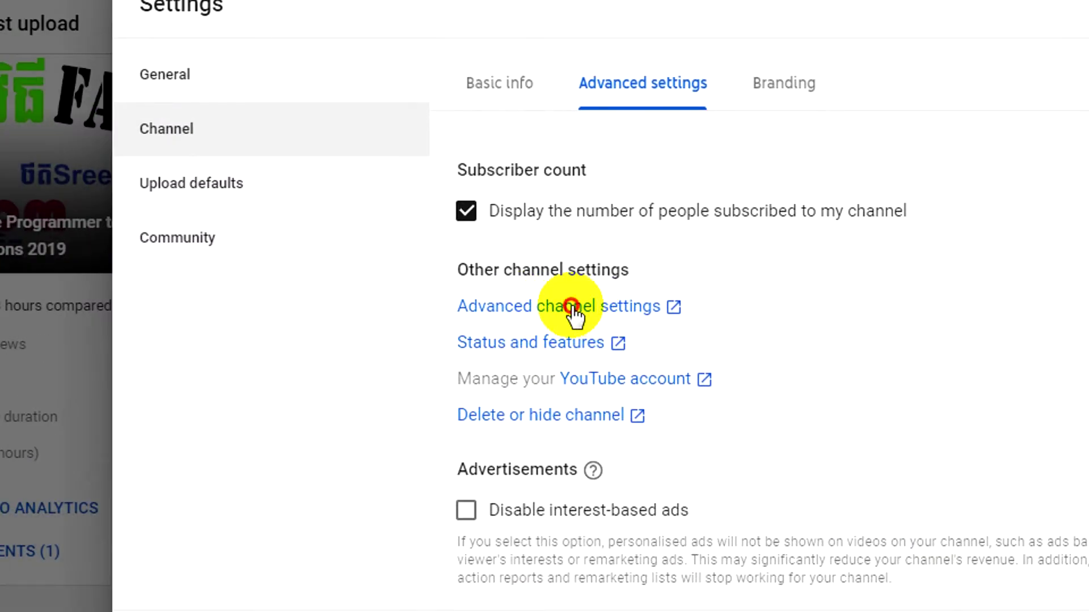
- Open the full Advanced channel settings page, check the Channel keywords field, and scroll through it
click(581, 315)
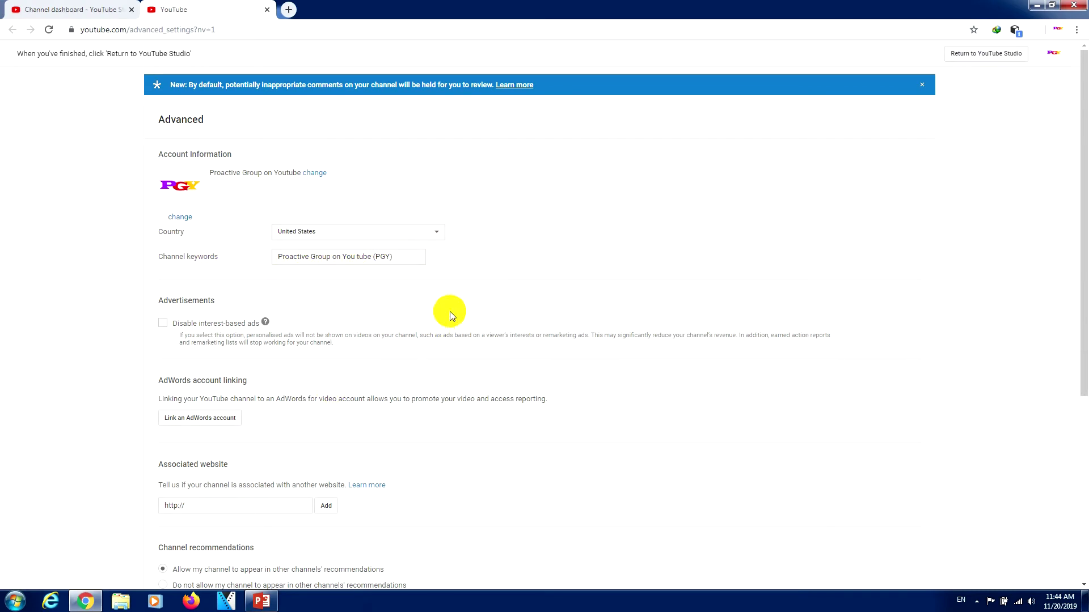
drag(397, 256, 172, 252)
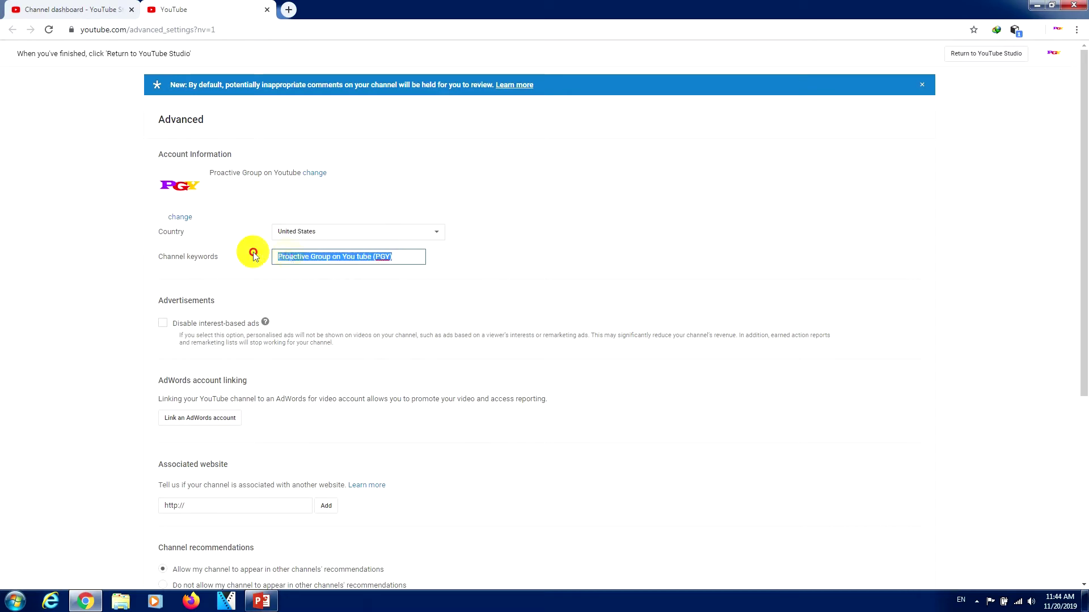
click(440, 262)
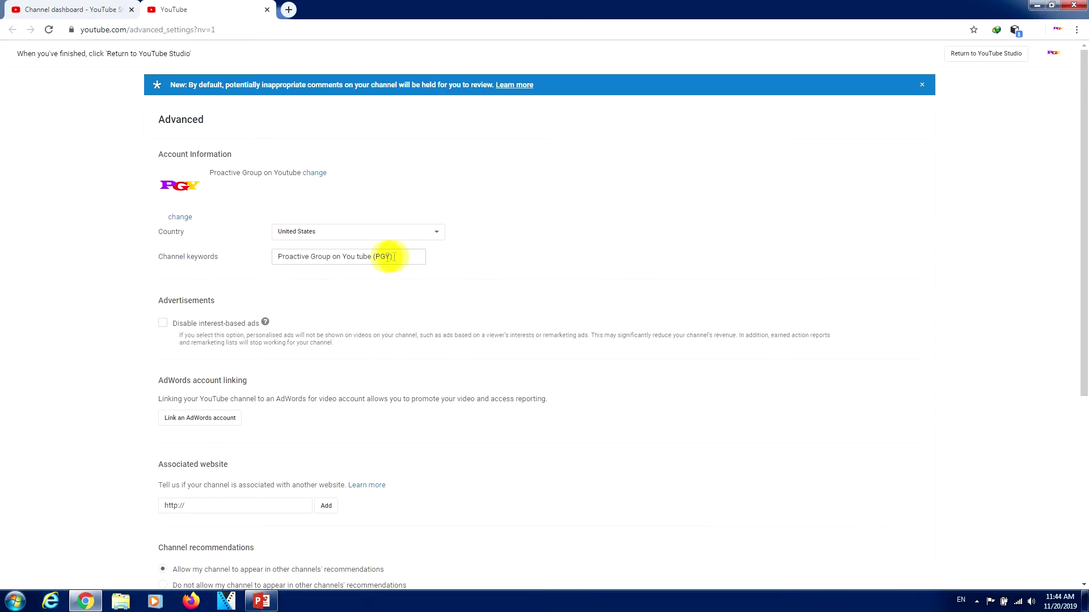
drag(1084, 198, 1083, 461)
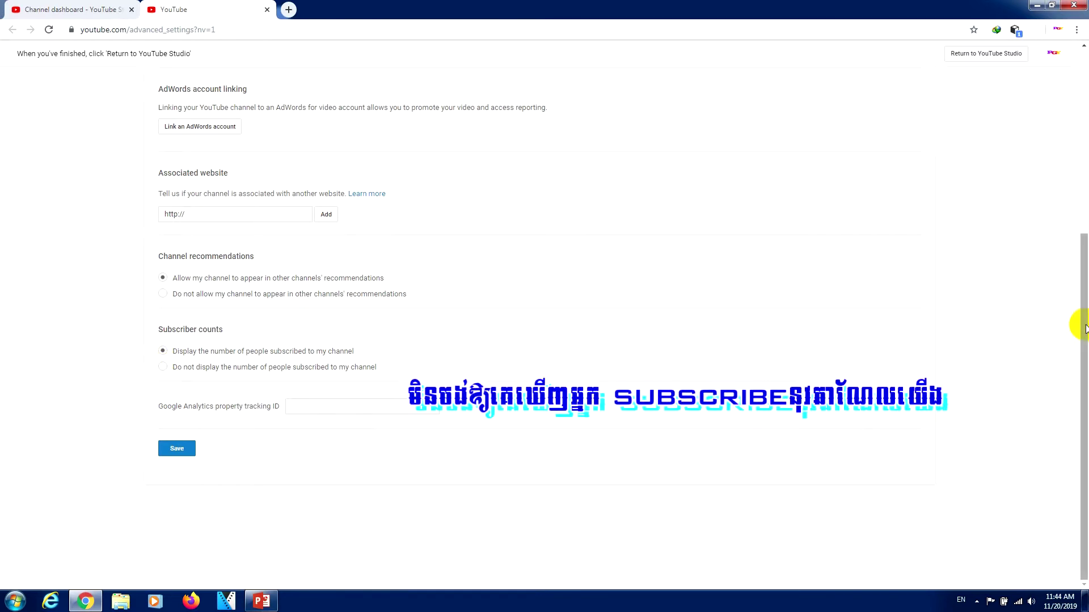
drag(1084, 328, 1085, 144)
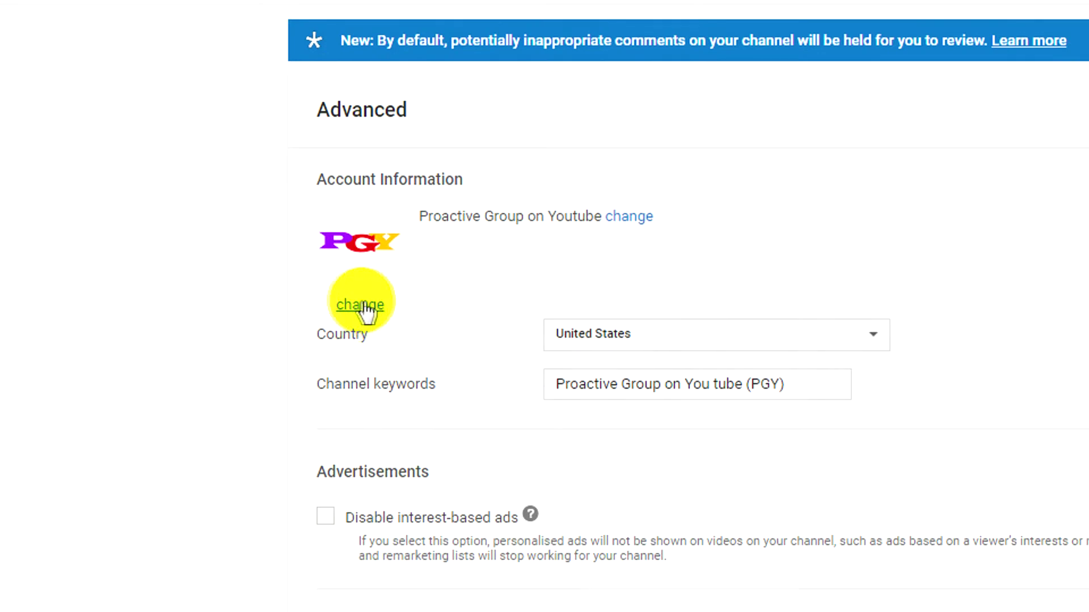
- Follow the channel icon's change link to the Google Account and dismiss the photo picker unchanged
click(366, 306)
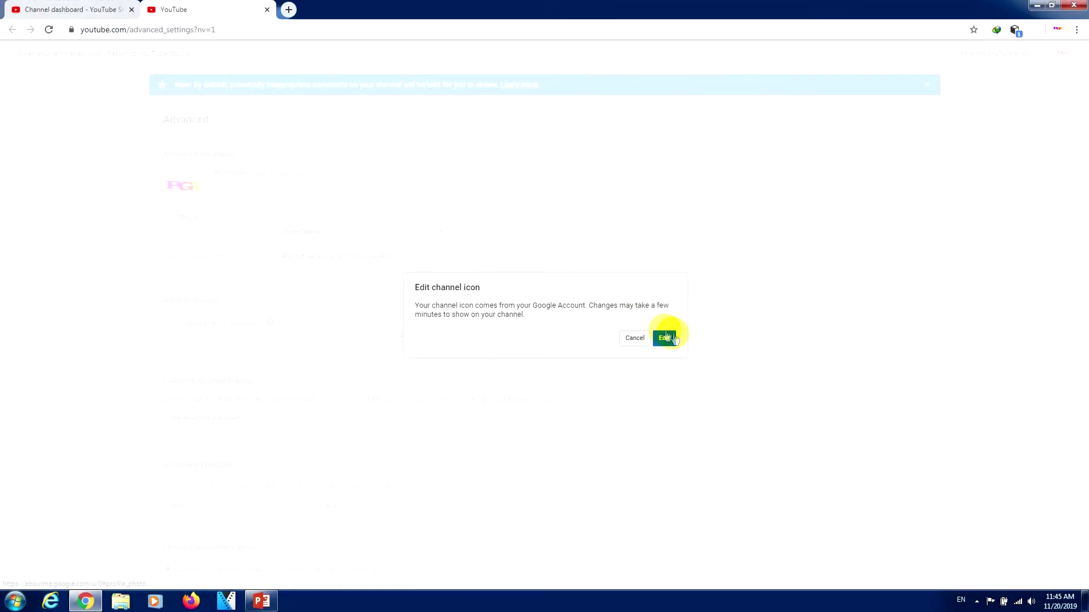
click(664, 339)
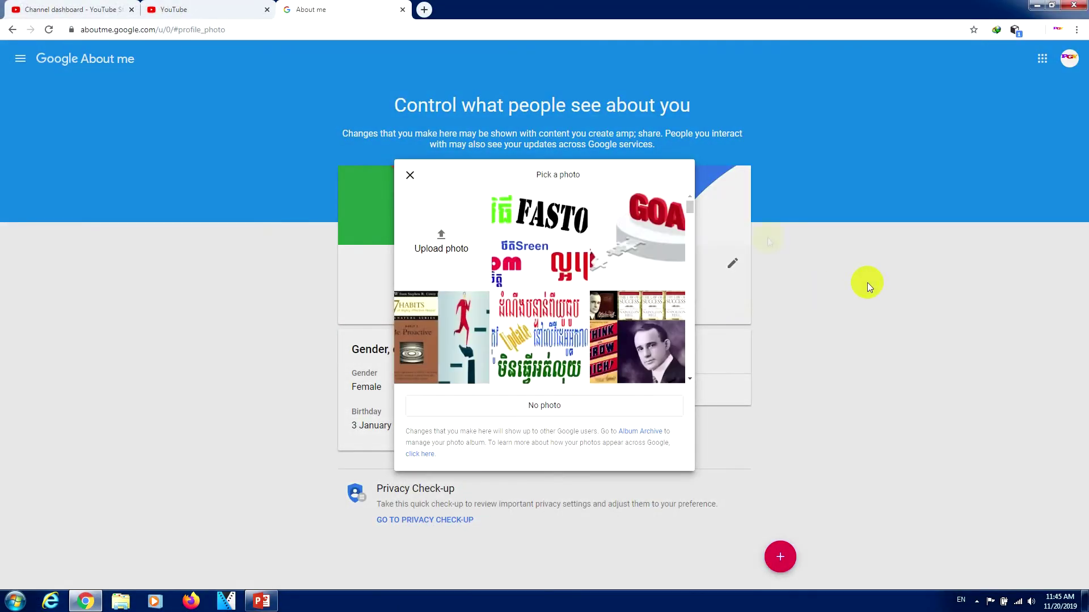
click(410, 176)
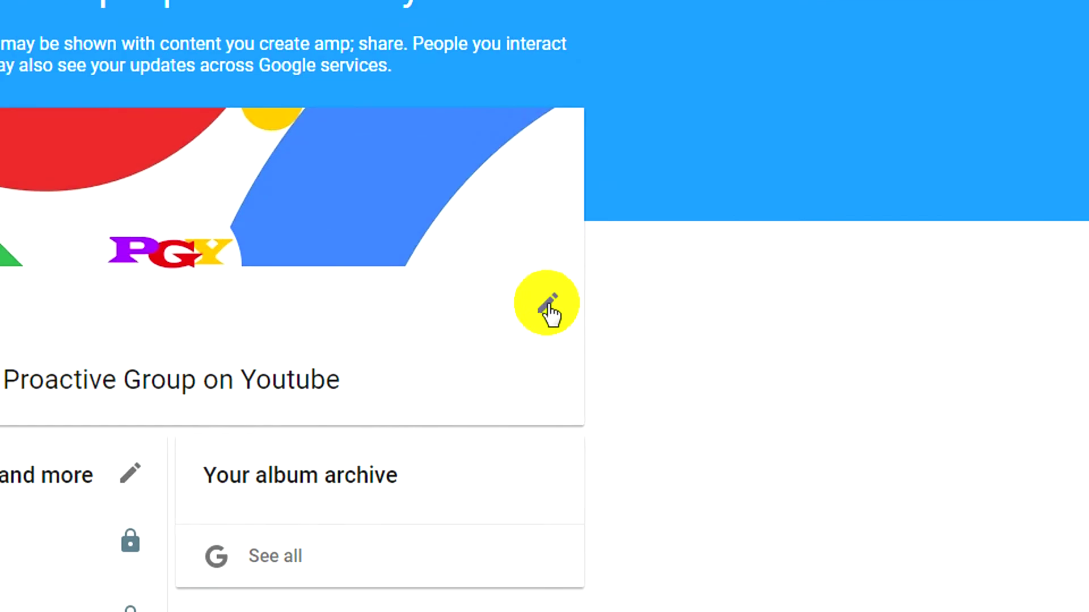
- Inspect the First name, Surname and Nickname fields, then cancel the name editor without changes
click(548, 306)
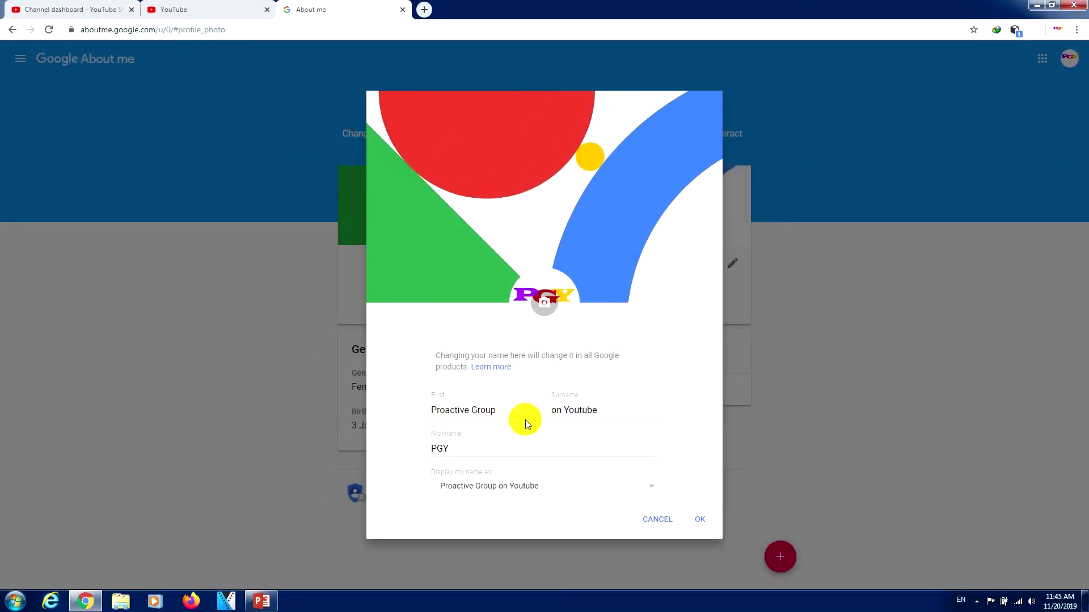
click(502, 410)
drag(503, 409, 408, 401)
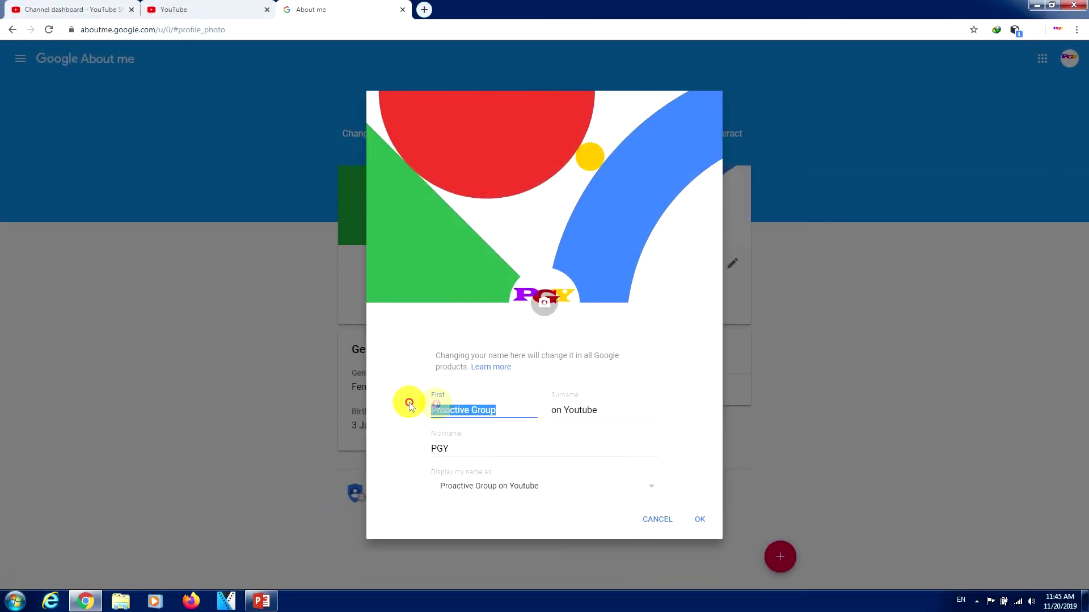
click(604, 405)
drag(604, 405, 518, 408)
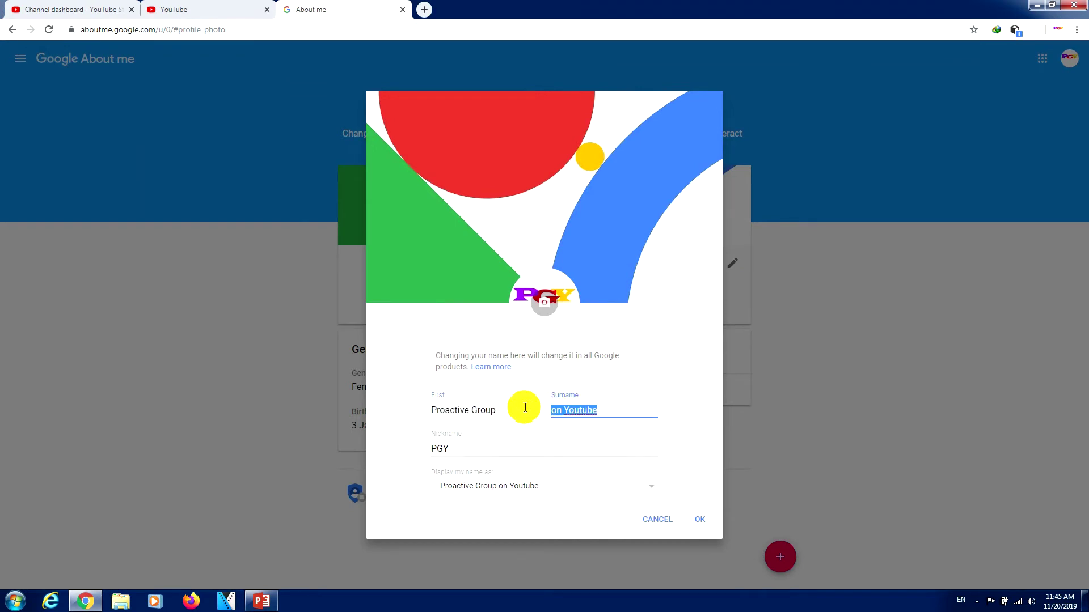
click(465, 452)
drag(465, 452, 425, 449)
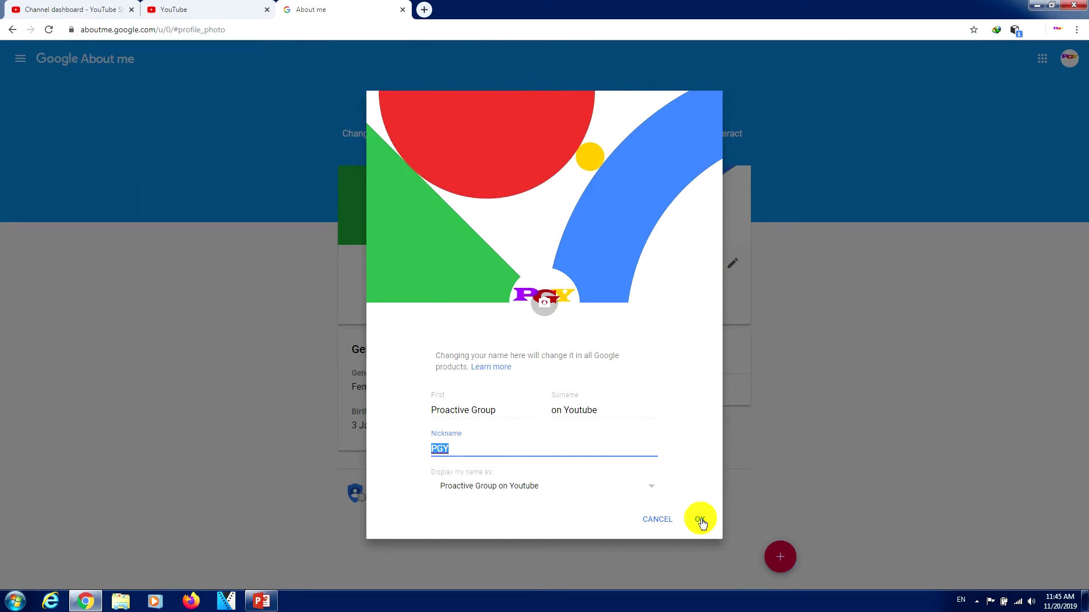
click(521, 412)
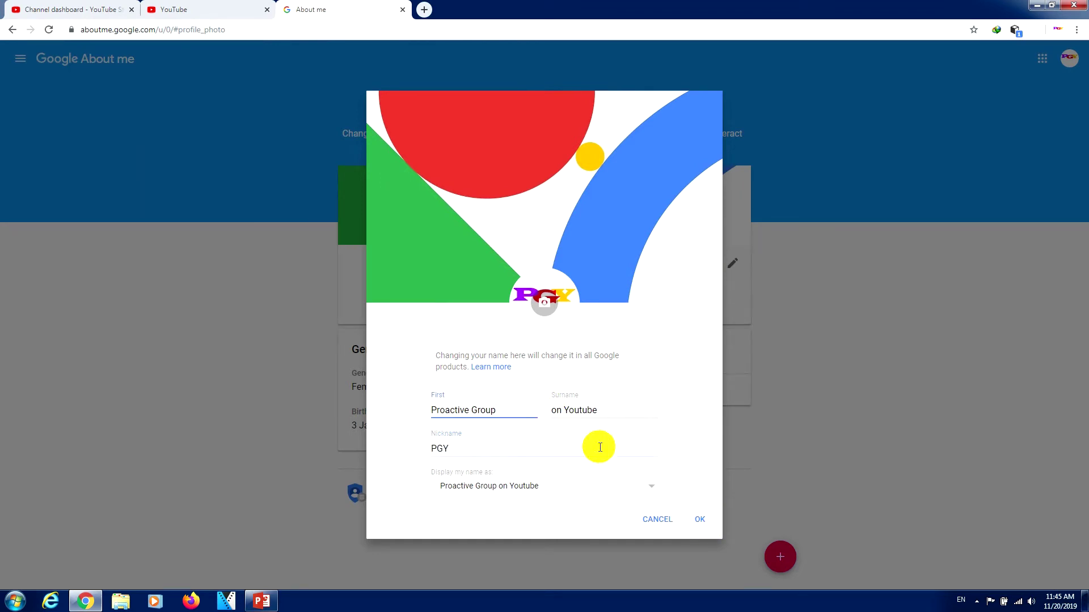
click(658, 522)
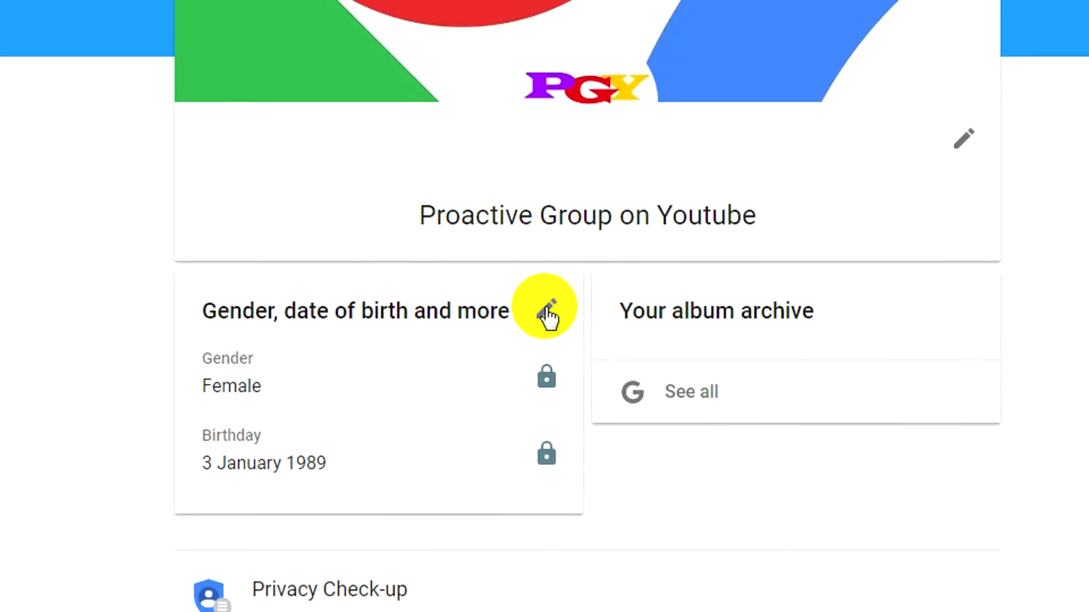
- Review gender and birthday details, keeping Female and the year shown, then reach the Birthday page
click(546, 310)
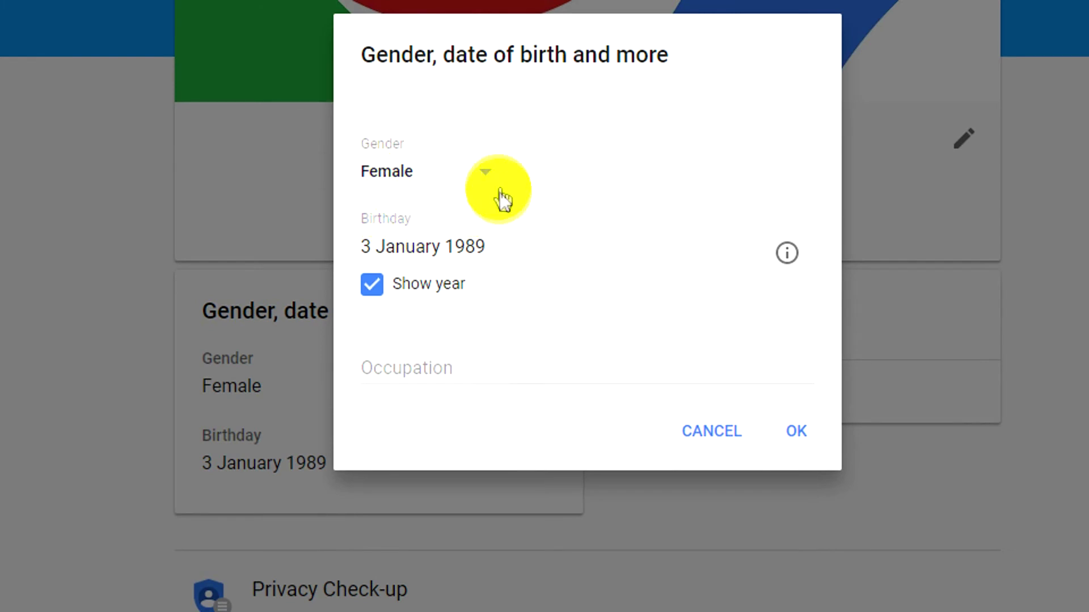
click(485, 173)
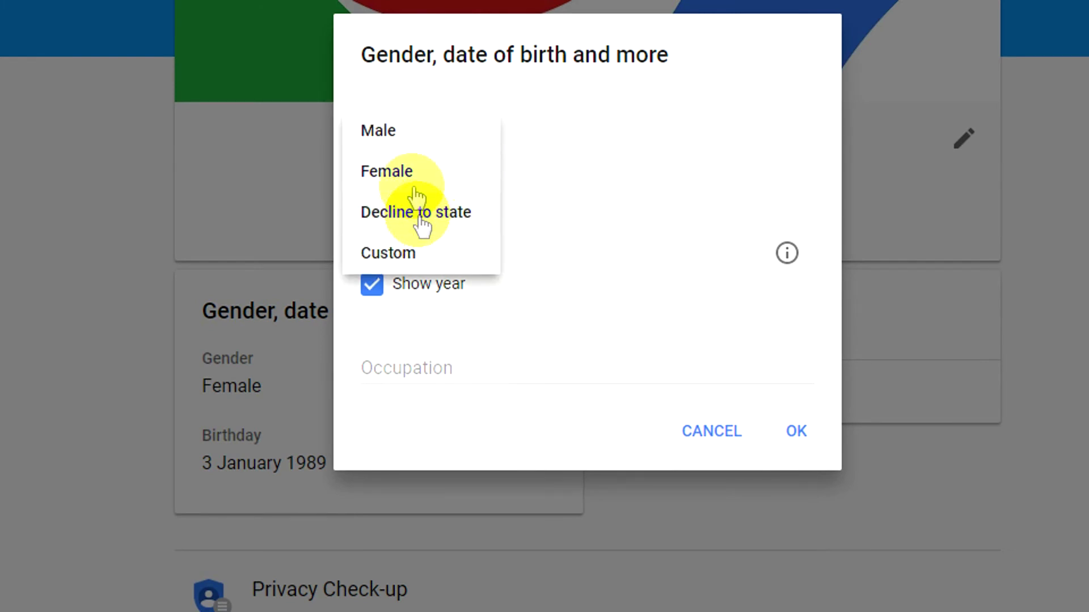
click(678, 187)
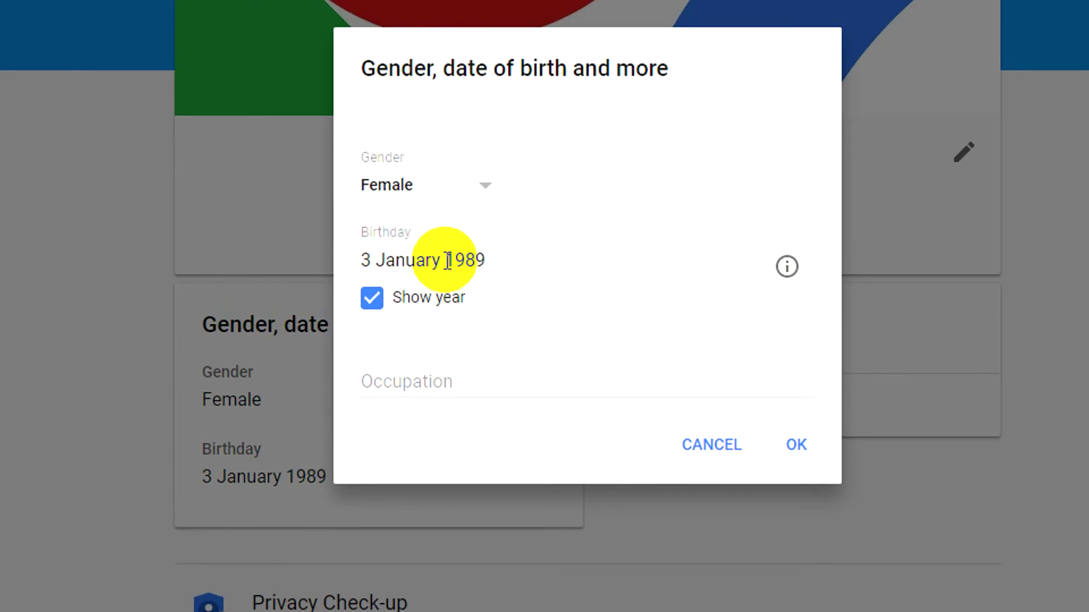
drag(446, 261, 505, 263)
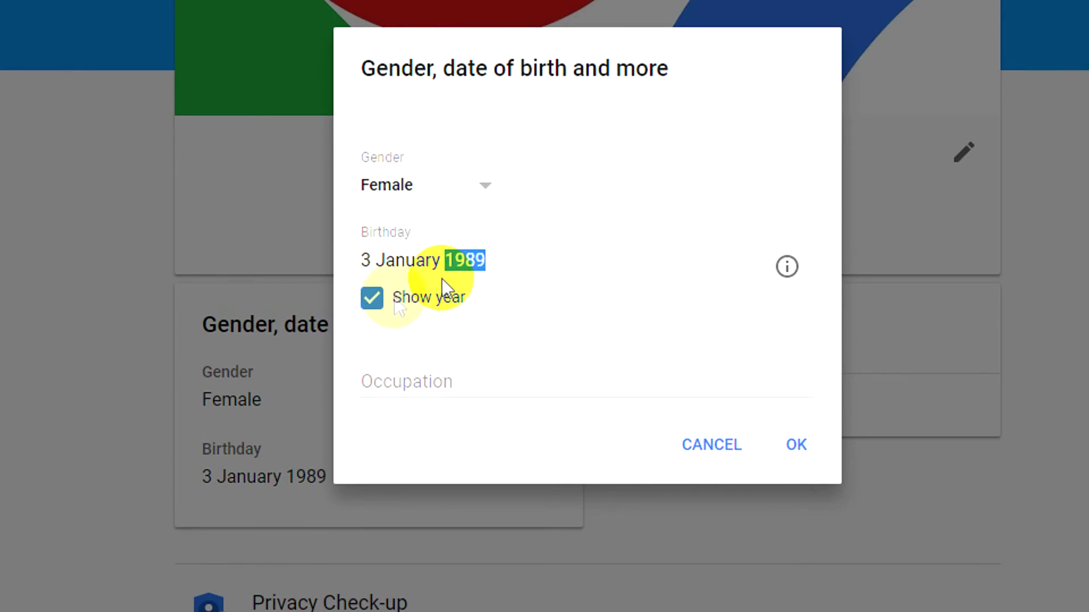
click(371, 299)
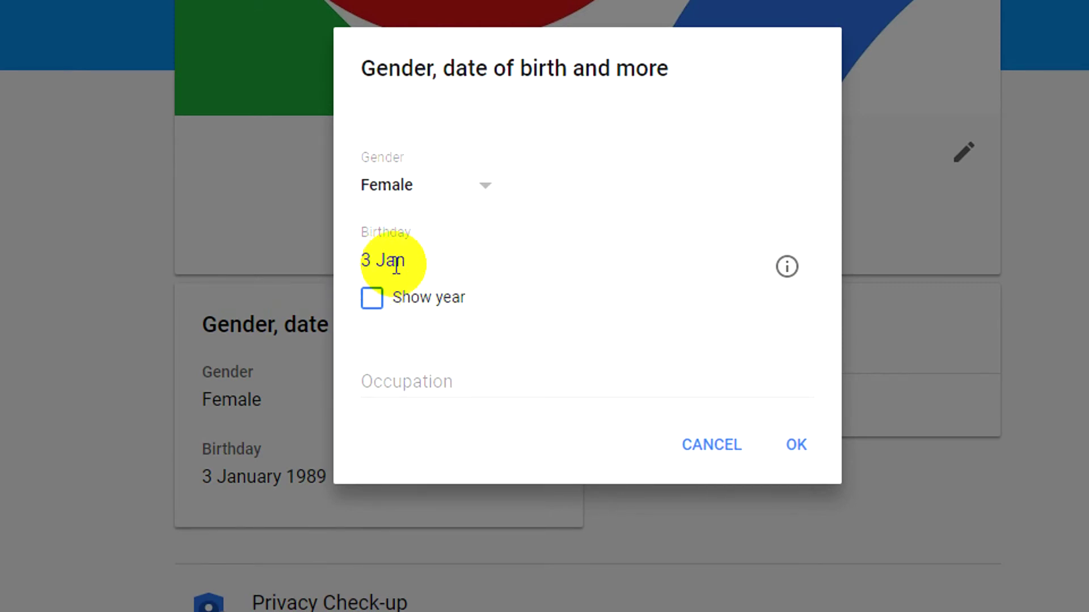
click(373, 300)
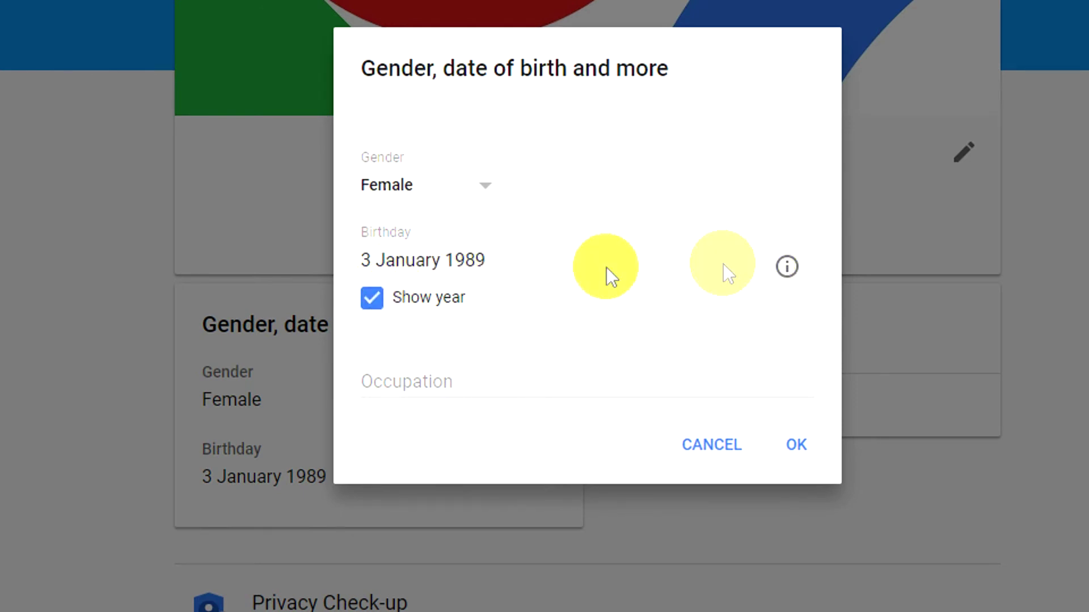
click(790, 267)
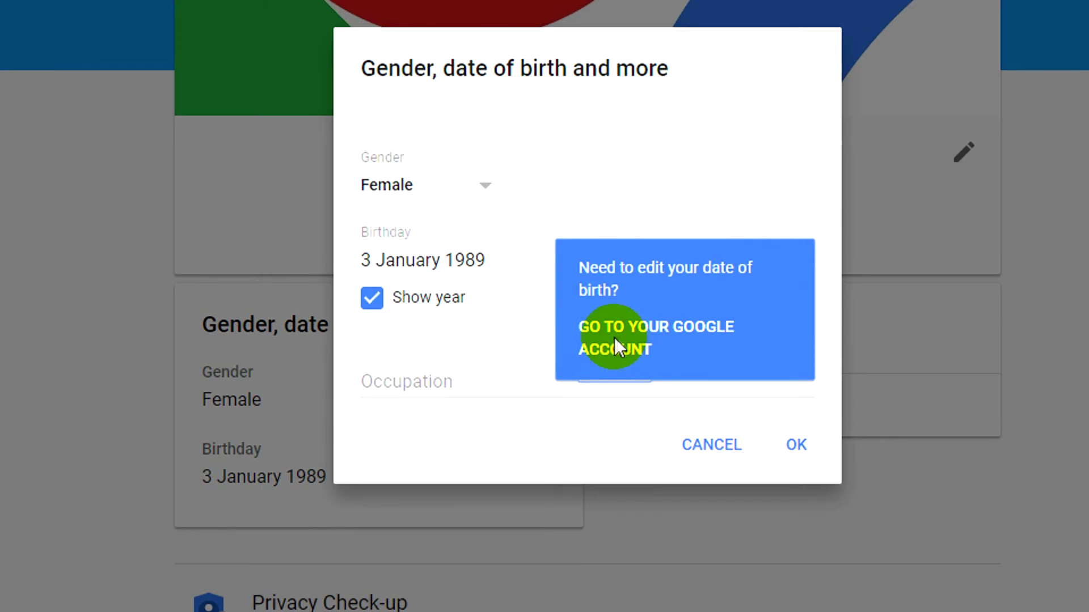
click(630, 350)
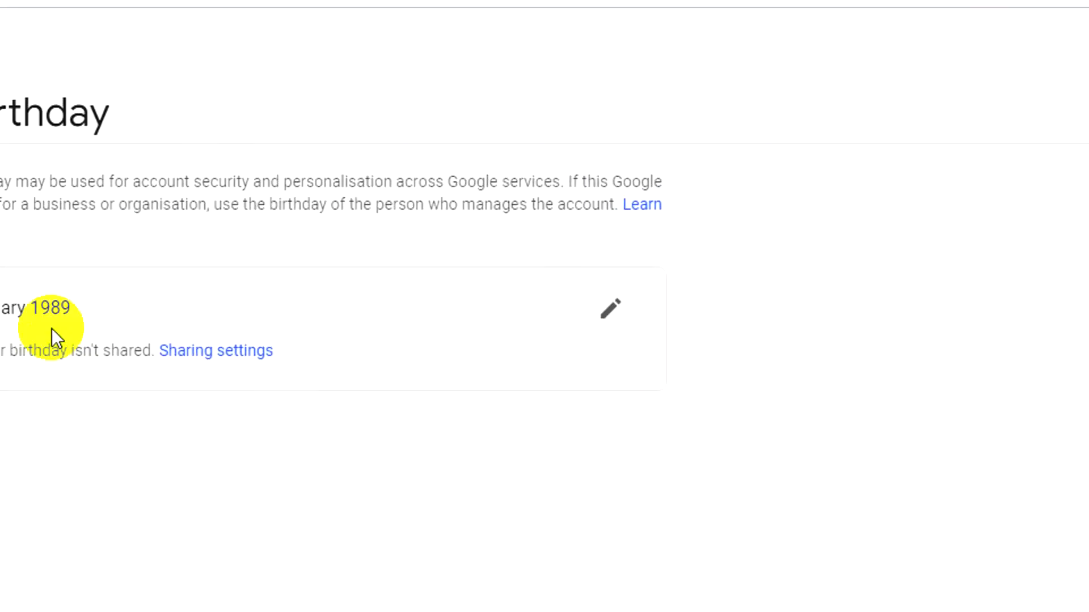
- Enter the new birthday as day 1, month April, year 1985
click(710, 311)
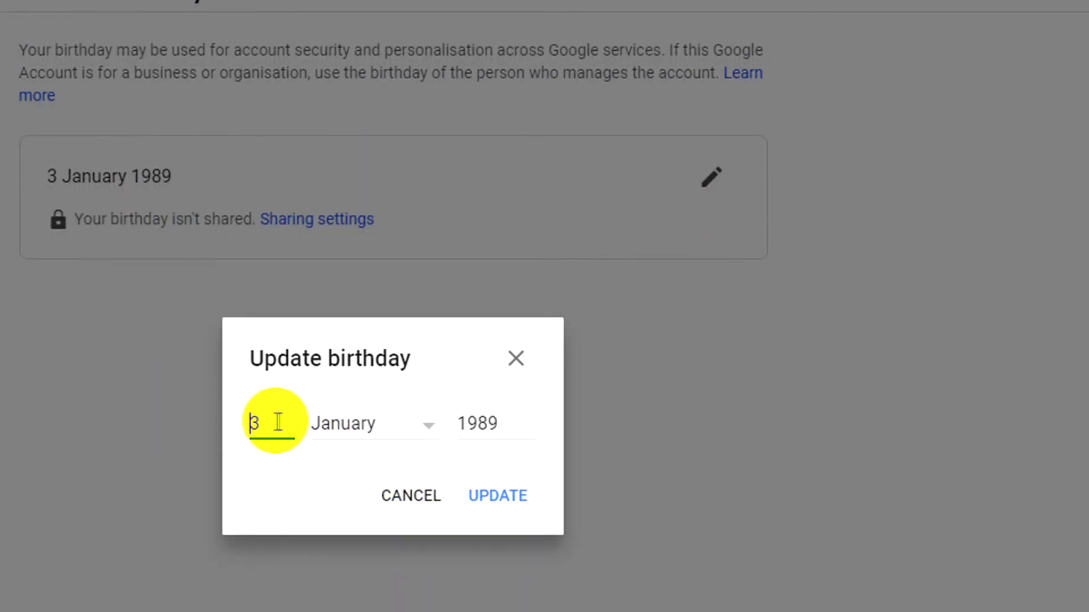
click(251, 420)
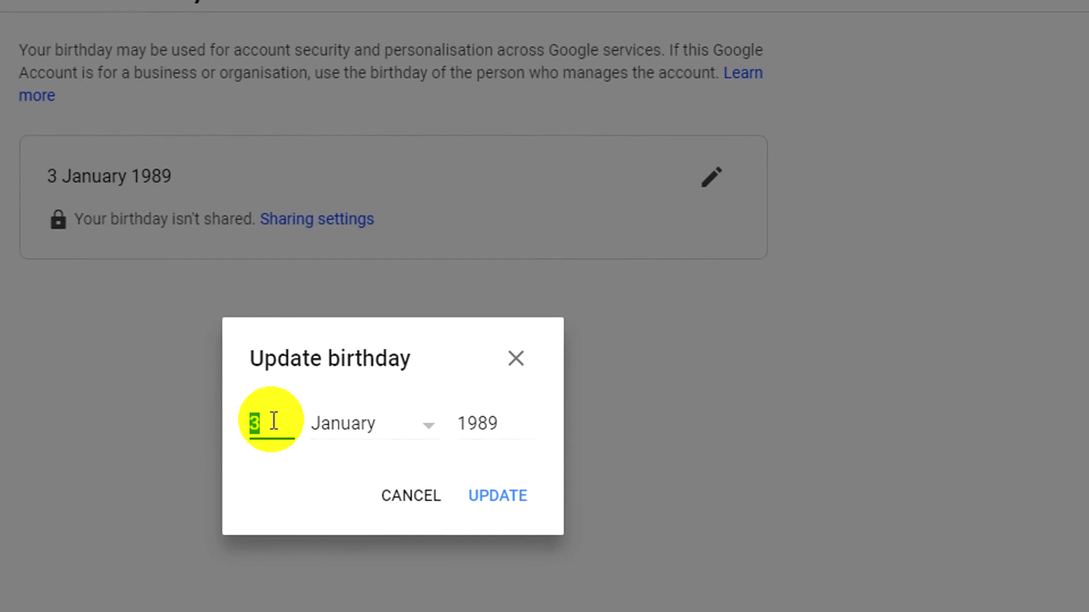
text(1)
click(557, 313)
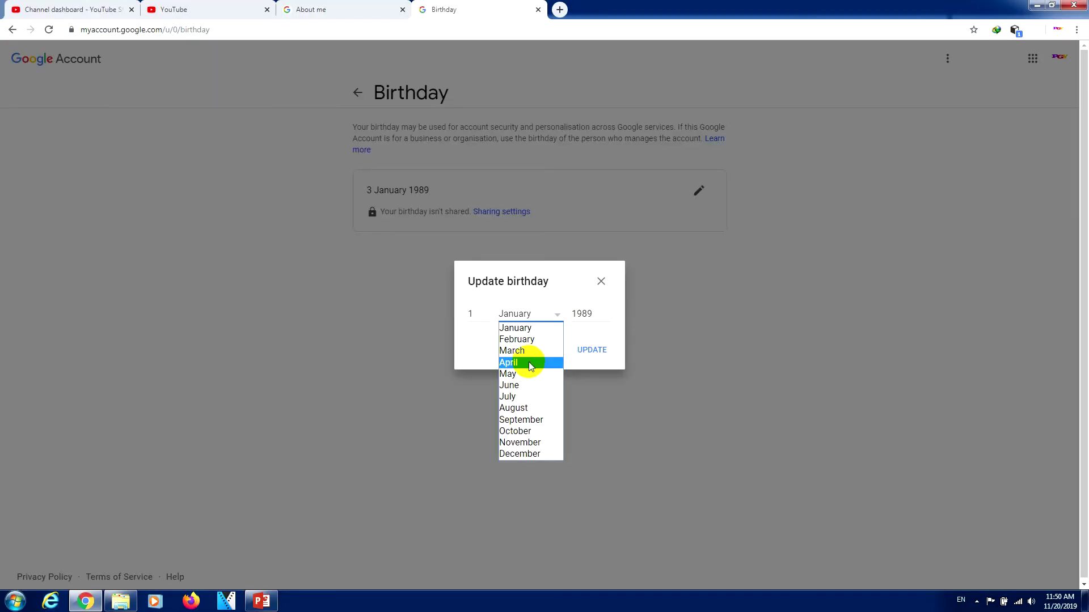
click(528, 362)
click(595, 313)
key(BackSpace)
text(5)
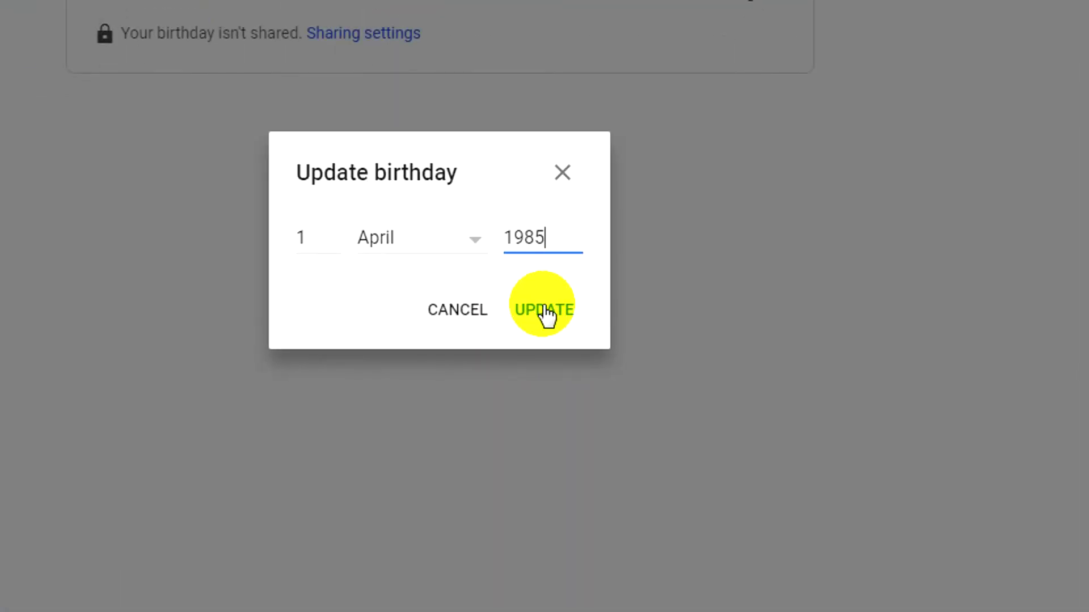
- Update and confirm the new birthday, then return to the PowerPoint slide
click(546, 312)
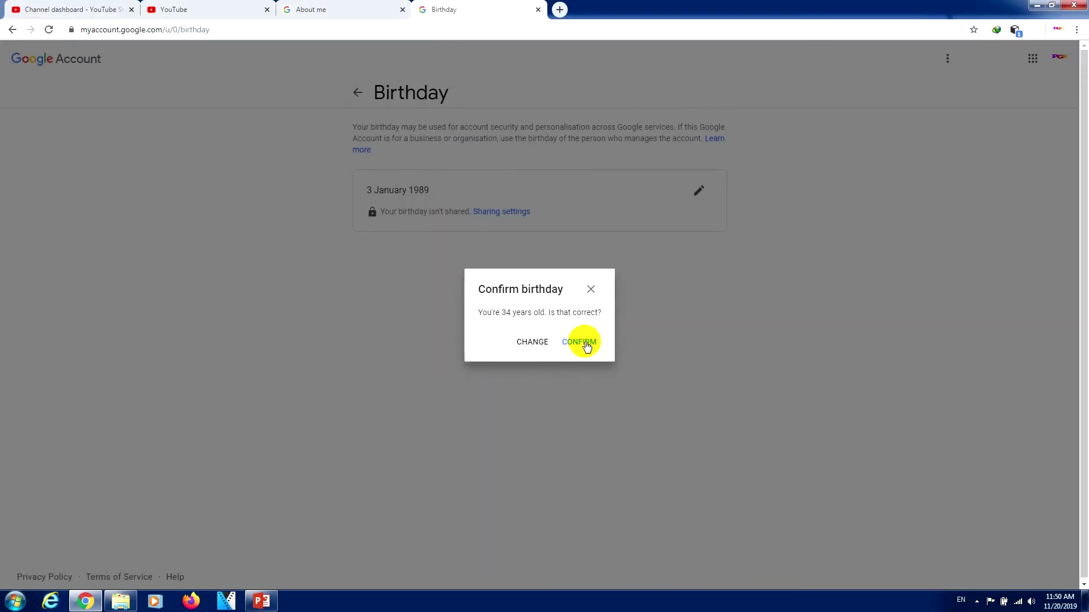
click(579, 345)
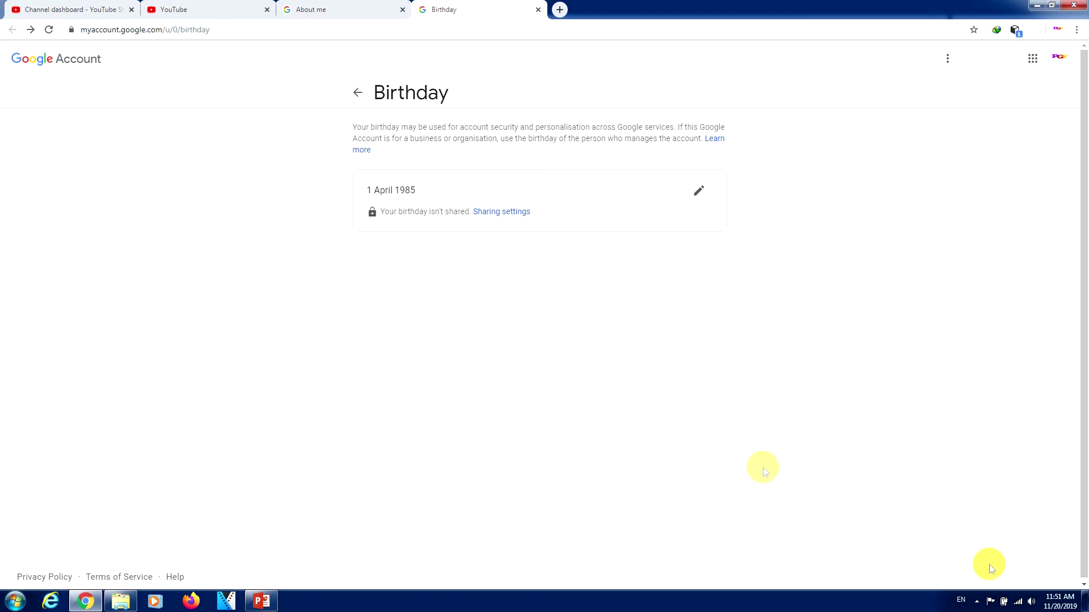
click(976, 600)
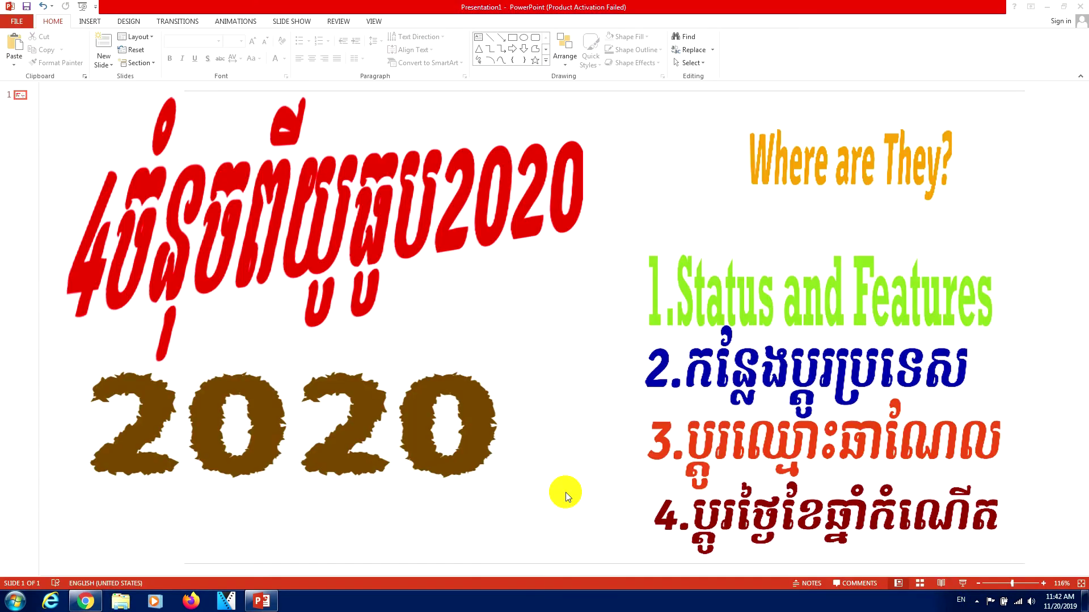